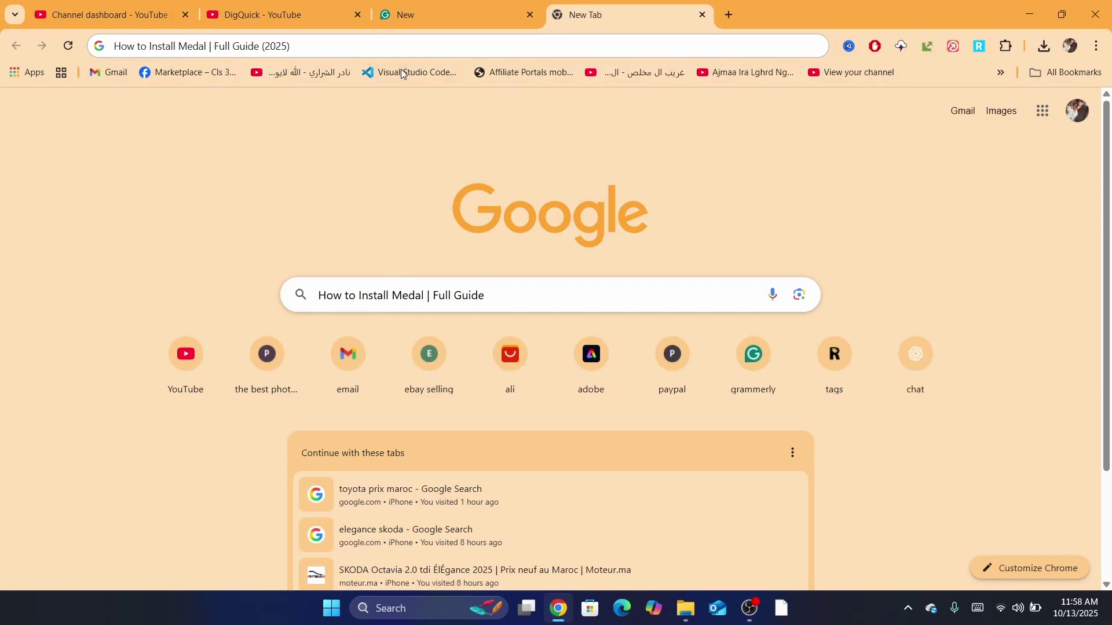
# - Search Google for 'download medal' and find the official medal.tv download page in the results
pyautogui.click(402, 39)
pyautogui.write('downlo')
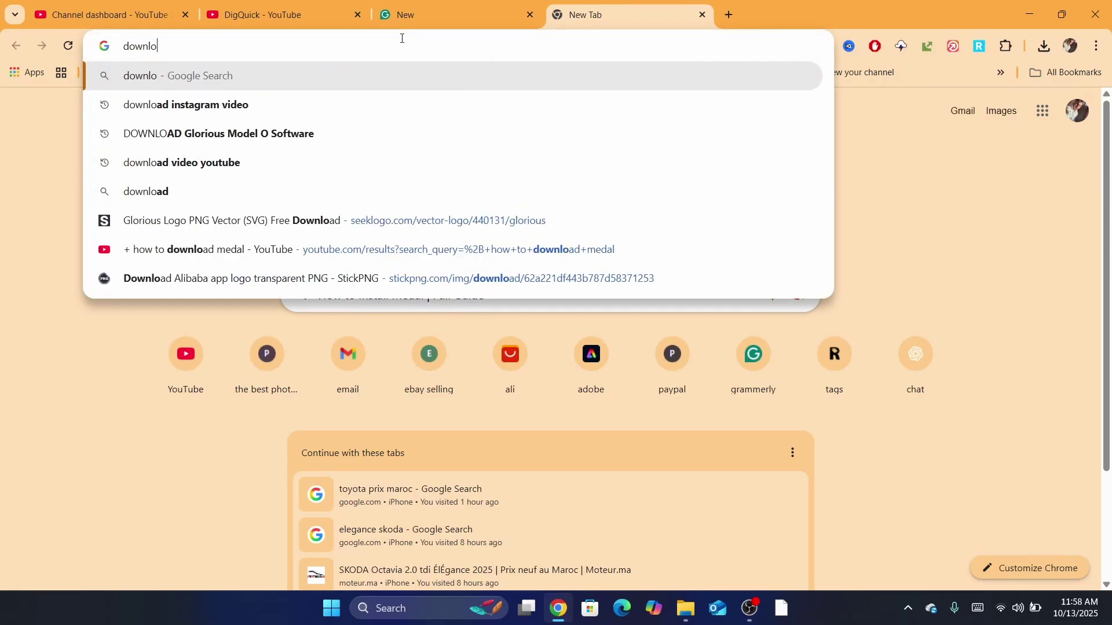
pyautogui.write('ad medal')
pyautogui.press('Return')
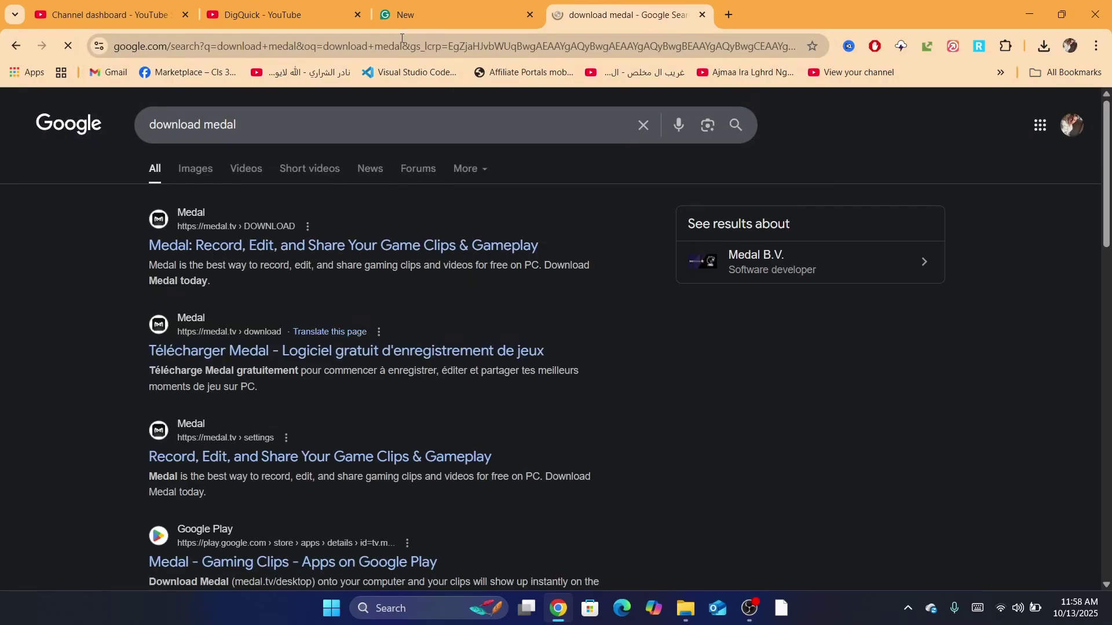
pyautogui.scroll(3, 136, 223)
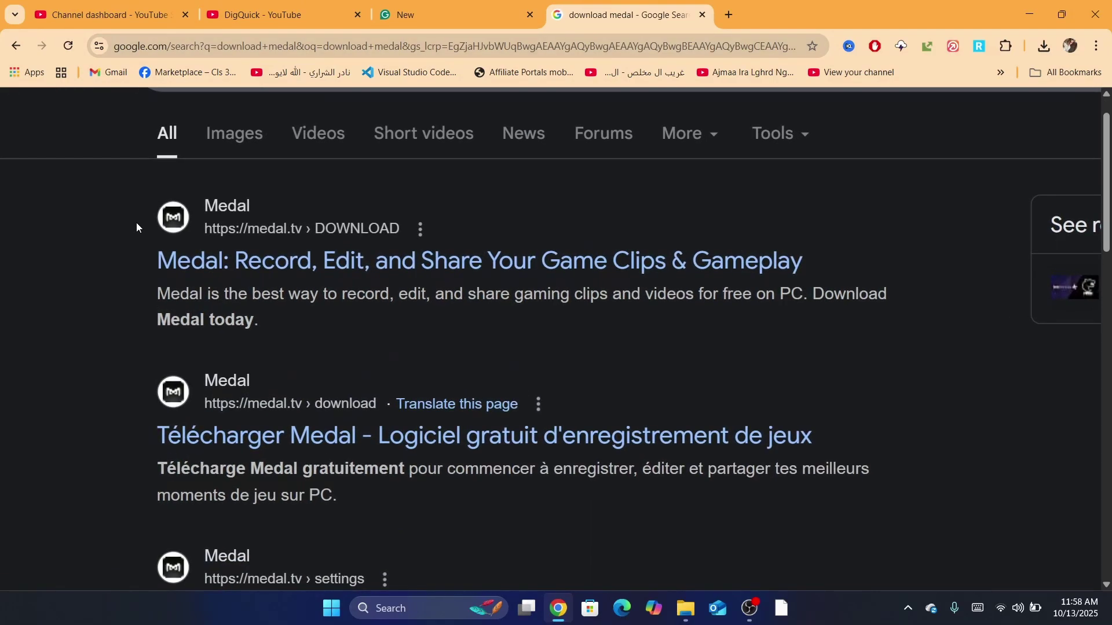
pyautogui.scroll(2, 136, 222)
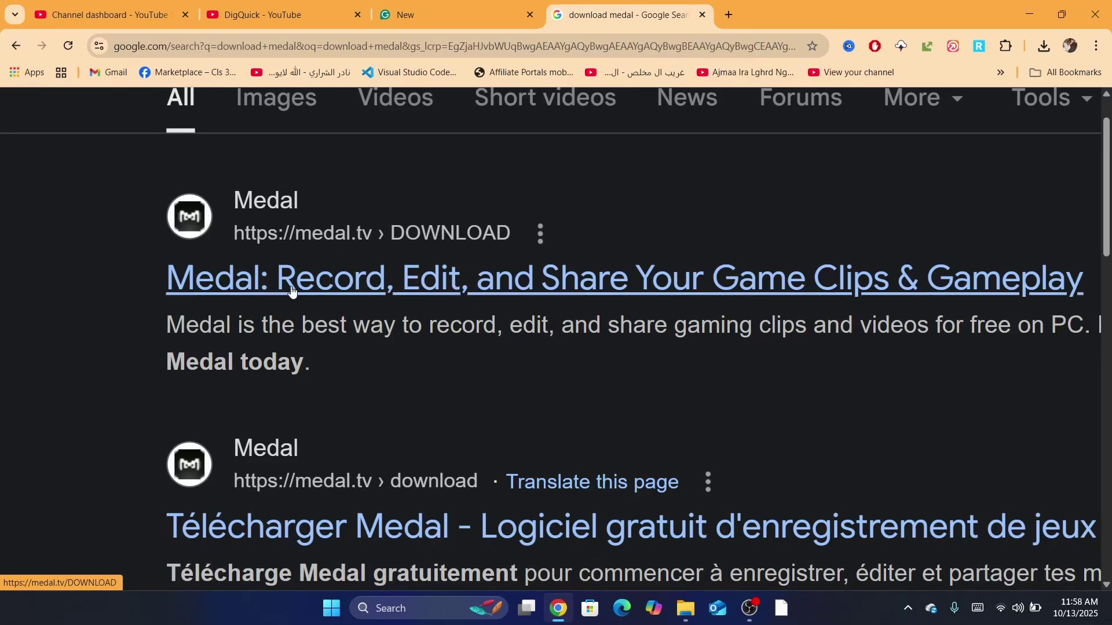
pyautogui.keyDown('ctrl'); pyautogui.scroll(3, 318, 236); pyautogui.keyUp('ctrl')
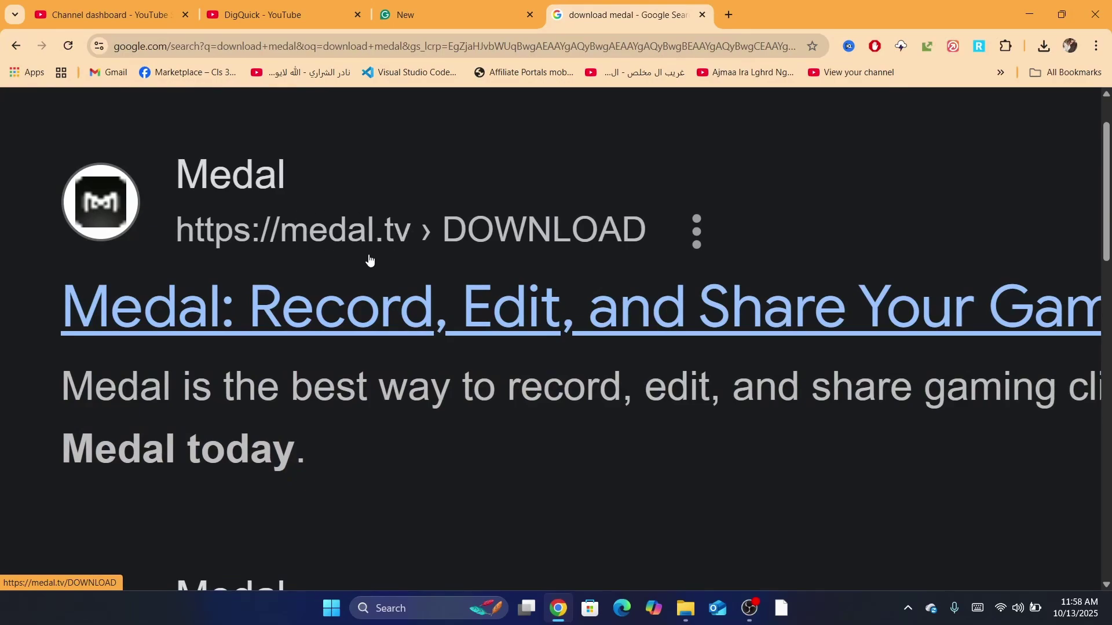
# - Download the 149 MB MedalSetup installer for Windows from medal.tv and confirm it finished
pyautogui.click(323, 327)
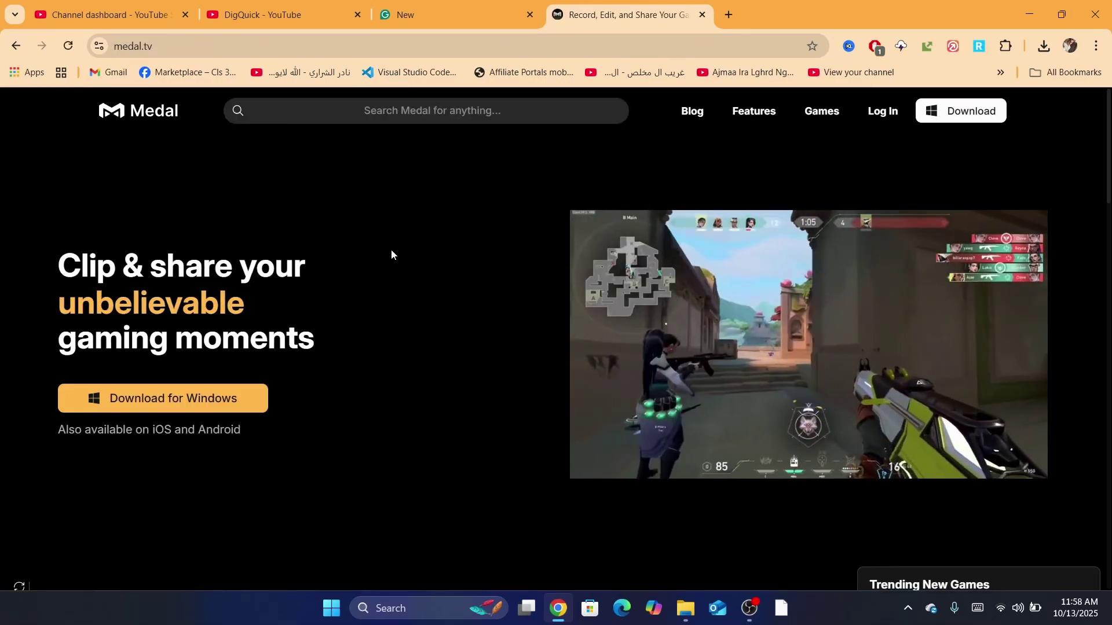
pyautogui.moveTo(40, 254)
pyautogui.mouseDown()
pyautogui.moveTo(70, 269)
pyautogui.moveTo(280, 297)
pyautogui.mouseUp()
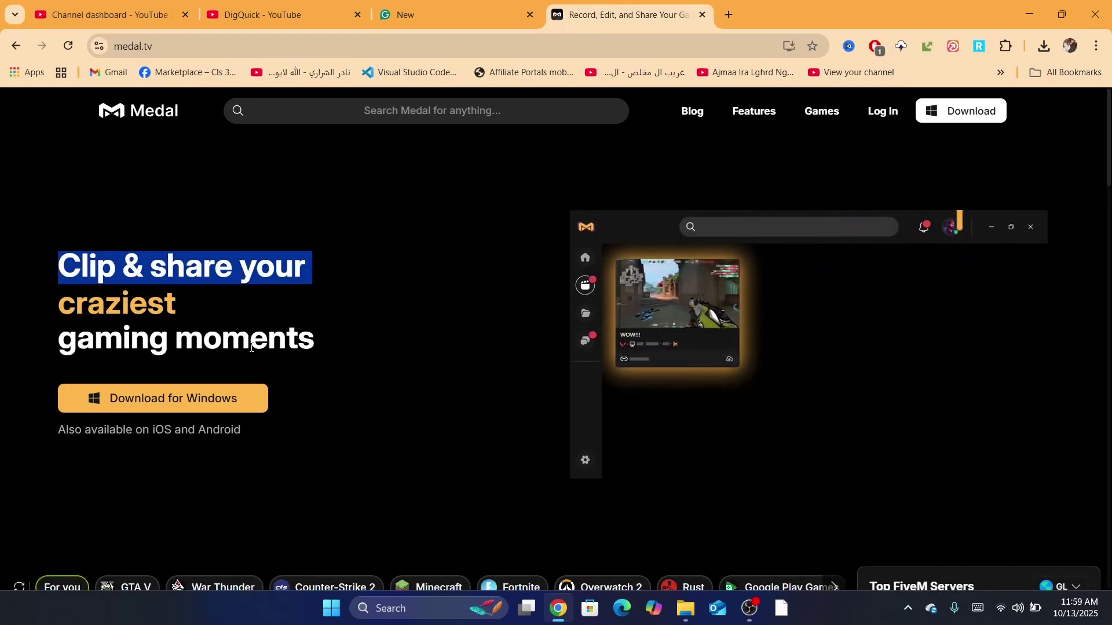
pyautogui.click(135, 410)
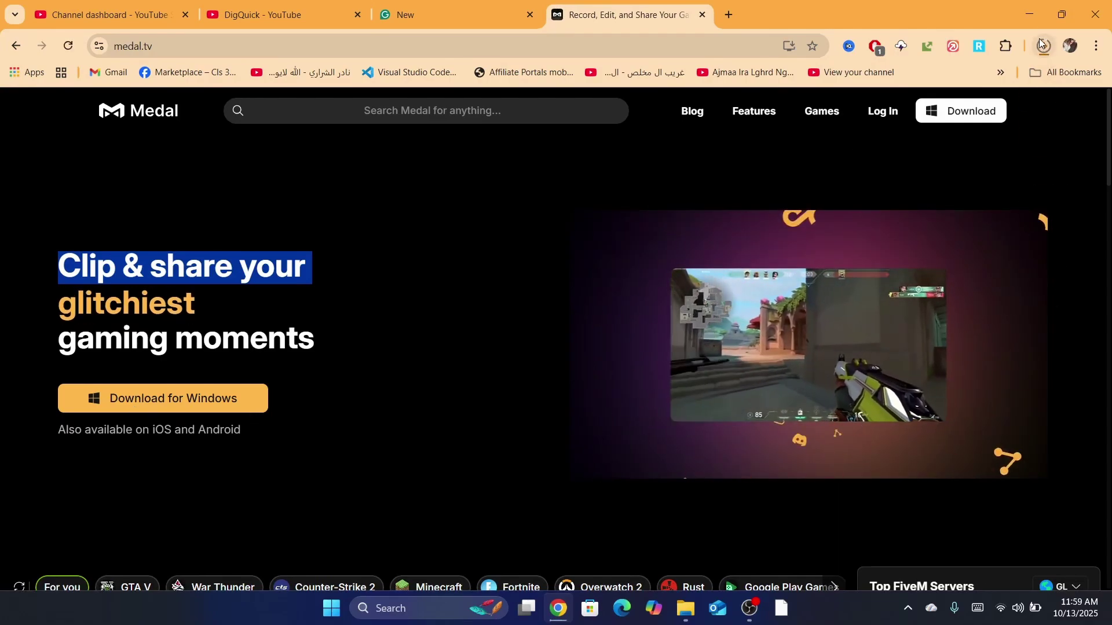
pyautogui.click(1040, 41)
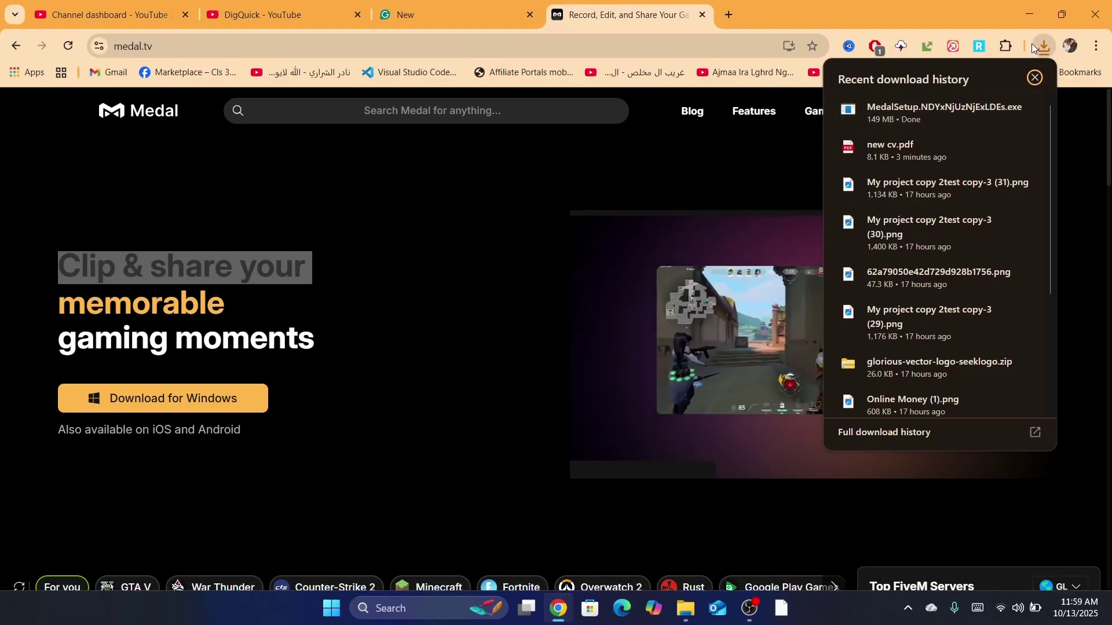
pyautogui.click(1031, 43)
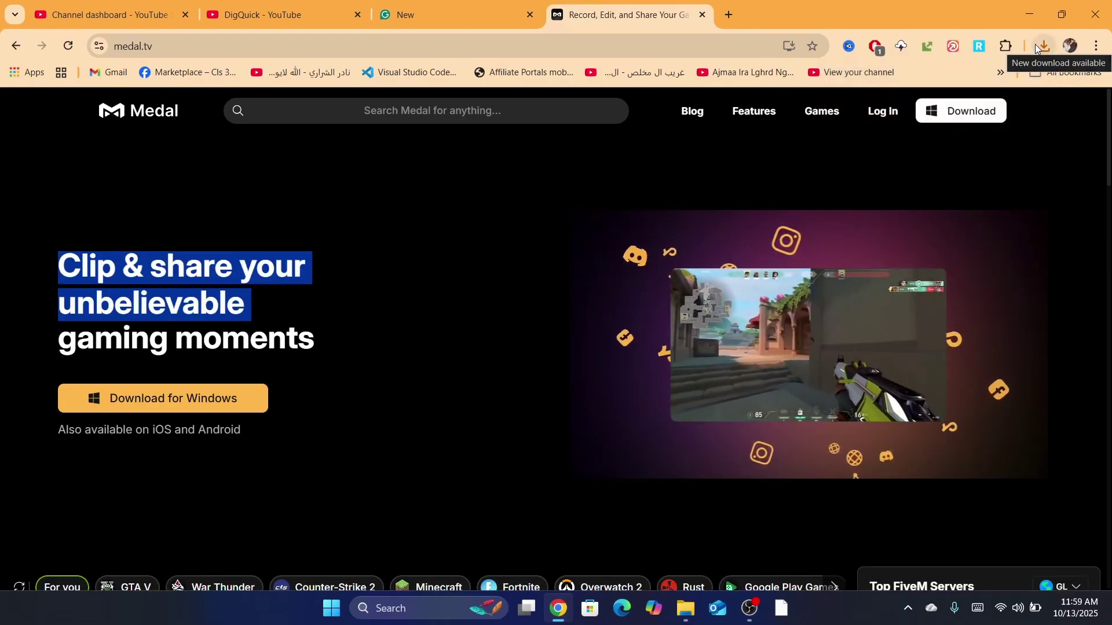
pyautogui.click(1035, 46)
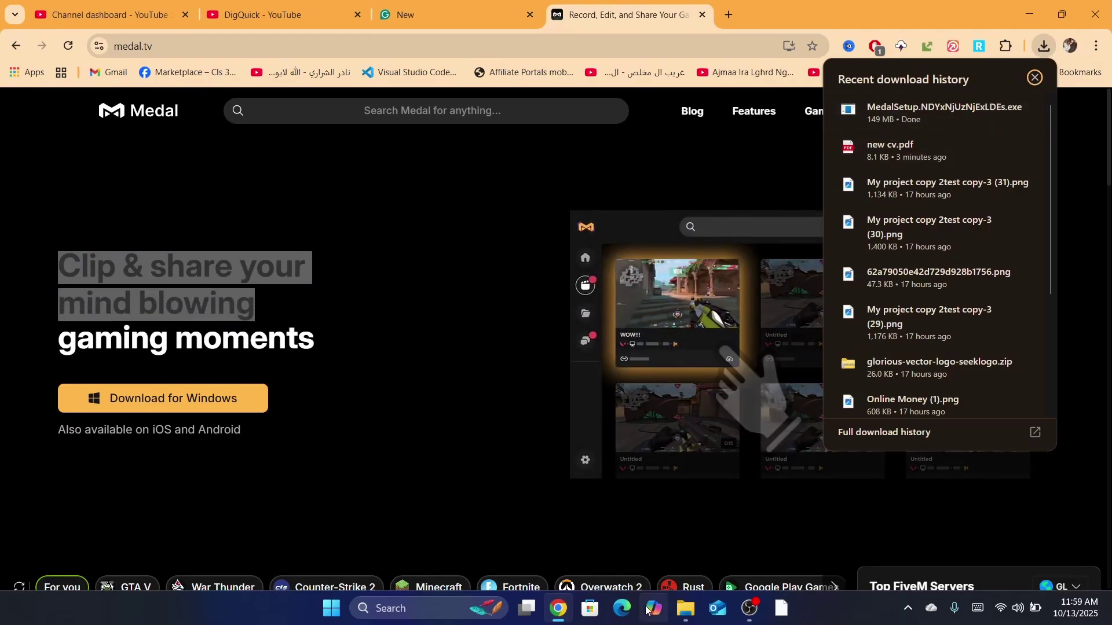
# - Confirm MedalSetup is in the Downloads folder in File Explorer, then return to Chrome
pyautogui.click(685, 608)
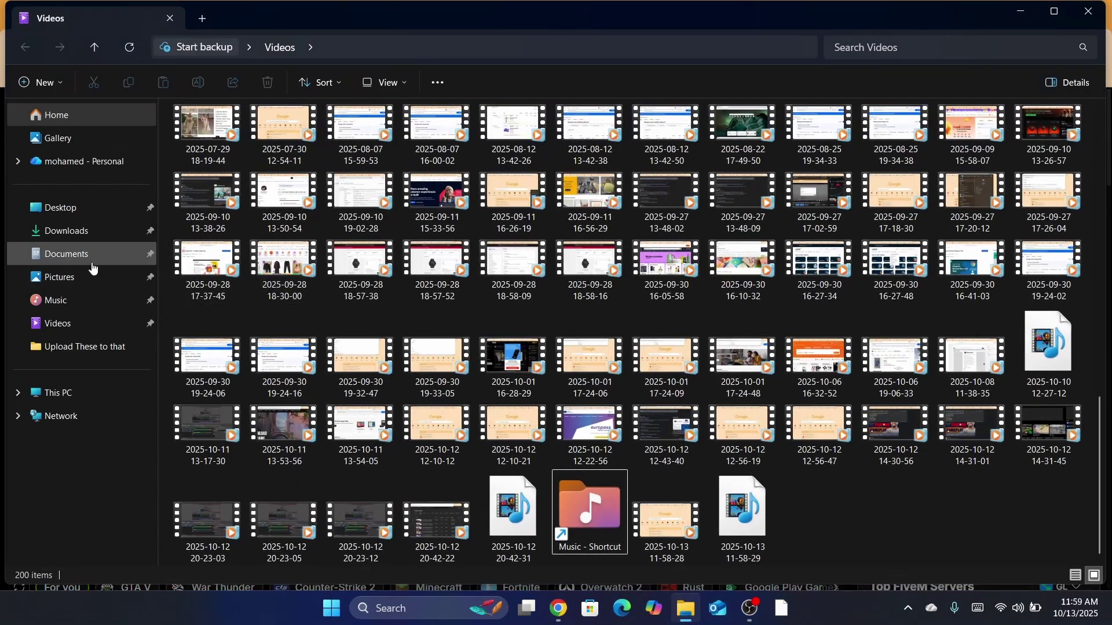
pyautogui.click(75, 231)
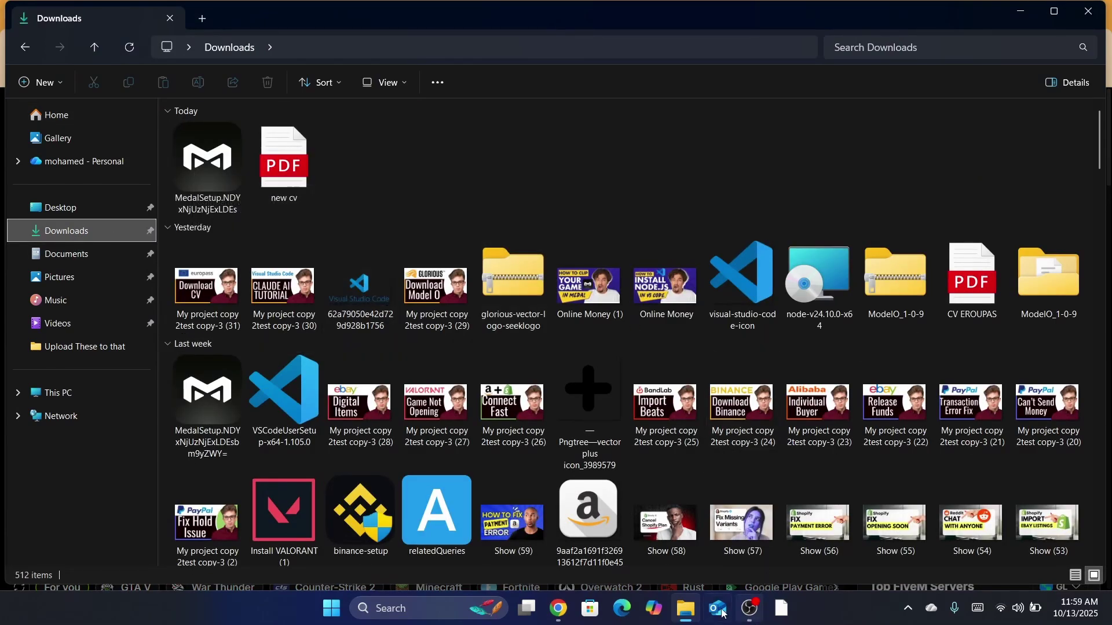
pyautogui.click(558, 608)
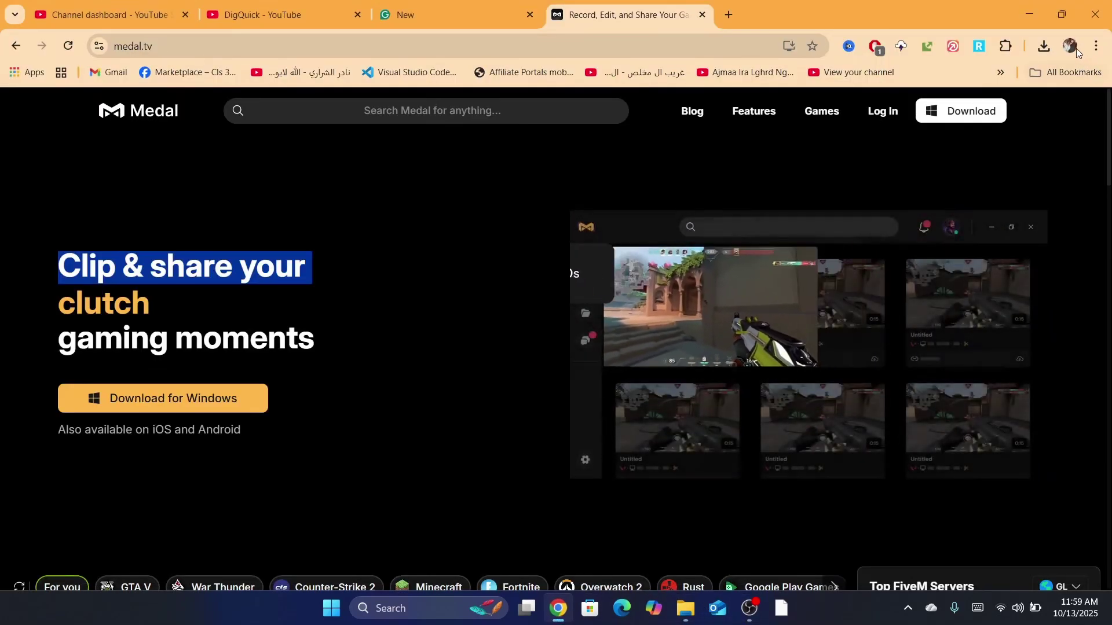
# - Run MedalSetup from Chrome's download list to install and open Medal
pyautogui.click(1044, 46)
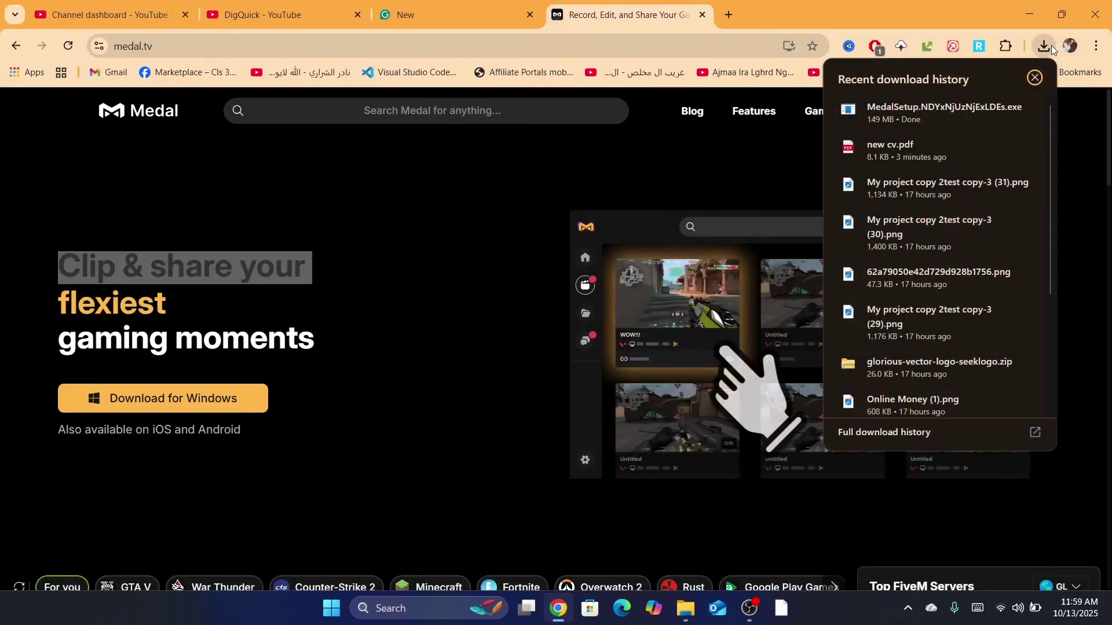
pyautogui.click(898, 110)
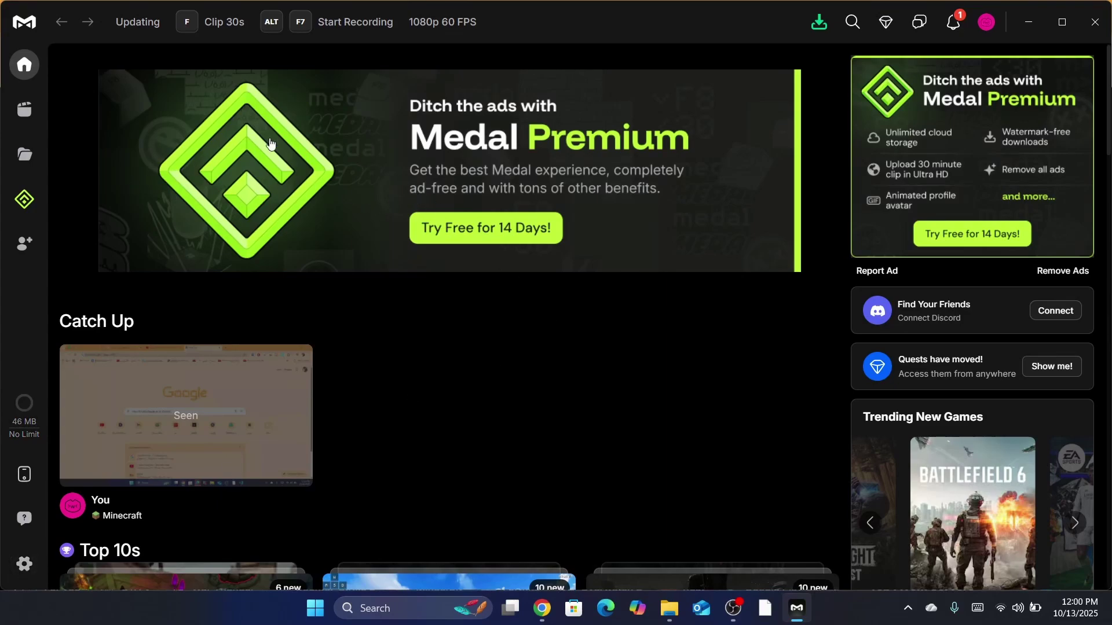
# - In Clip Settings, change the clipping hotkey's clip length from 30 to 15 seconds
pyautogui.click(23, 563)
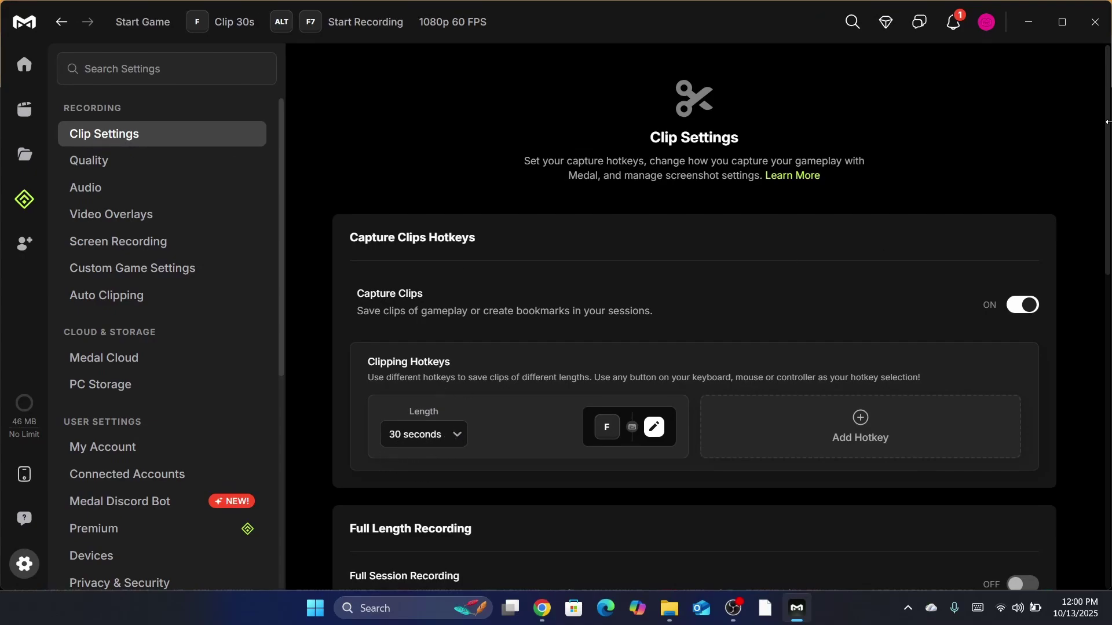
pyautogui.moveTo(1106, 122); pyautogui.dragTo(1103, 122)
pyautogui.scroll(-3, 448, 251)
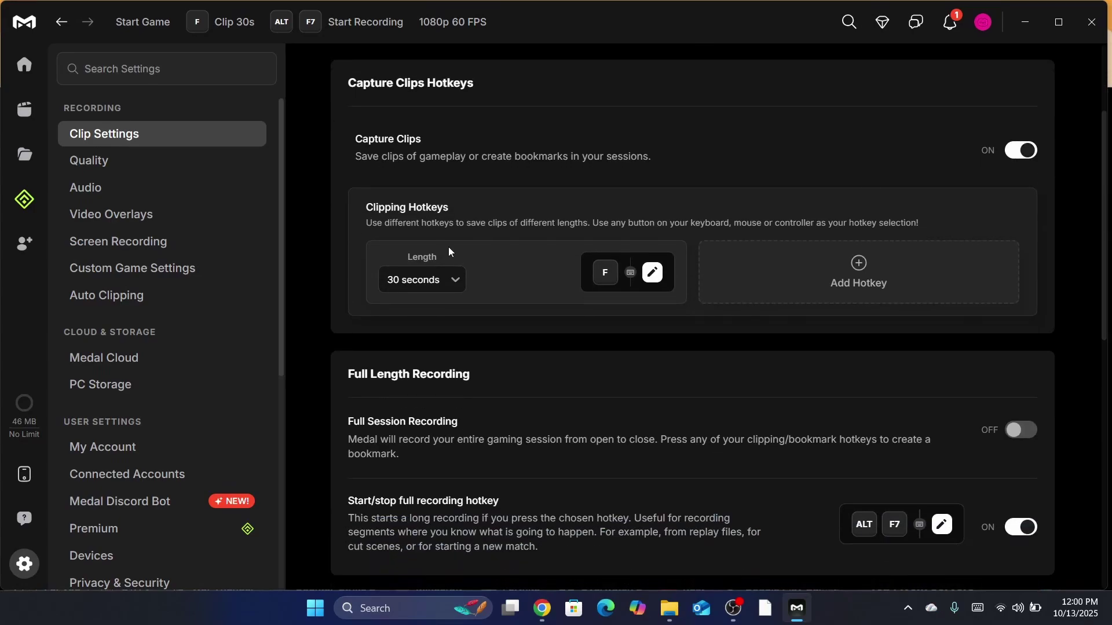
pyautogui.click(410, 282)
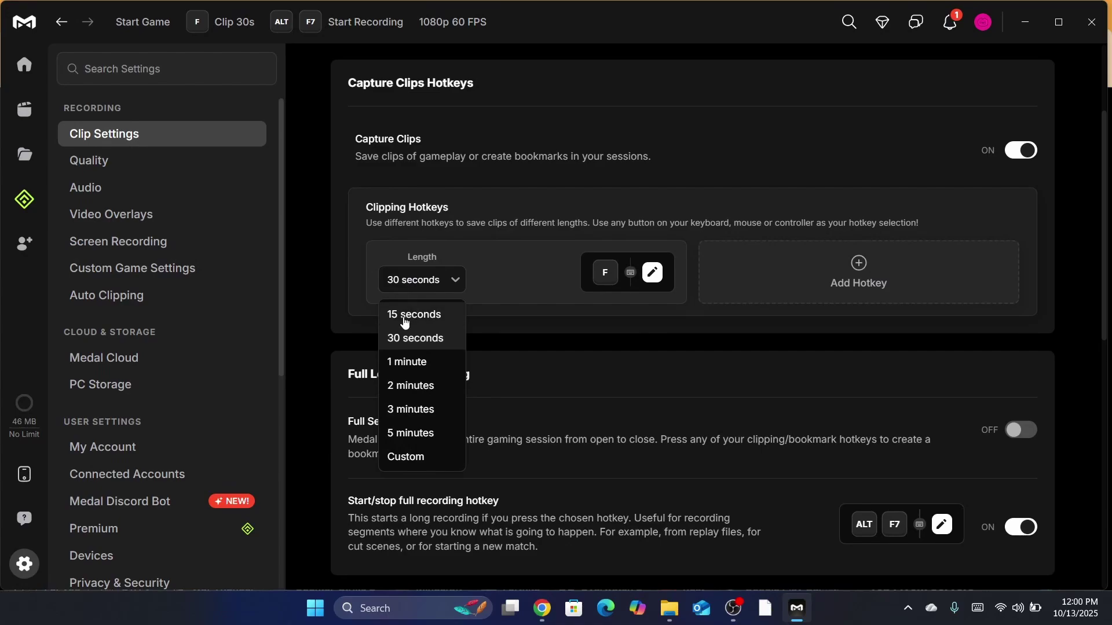
pyautogui.click(416, 316)
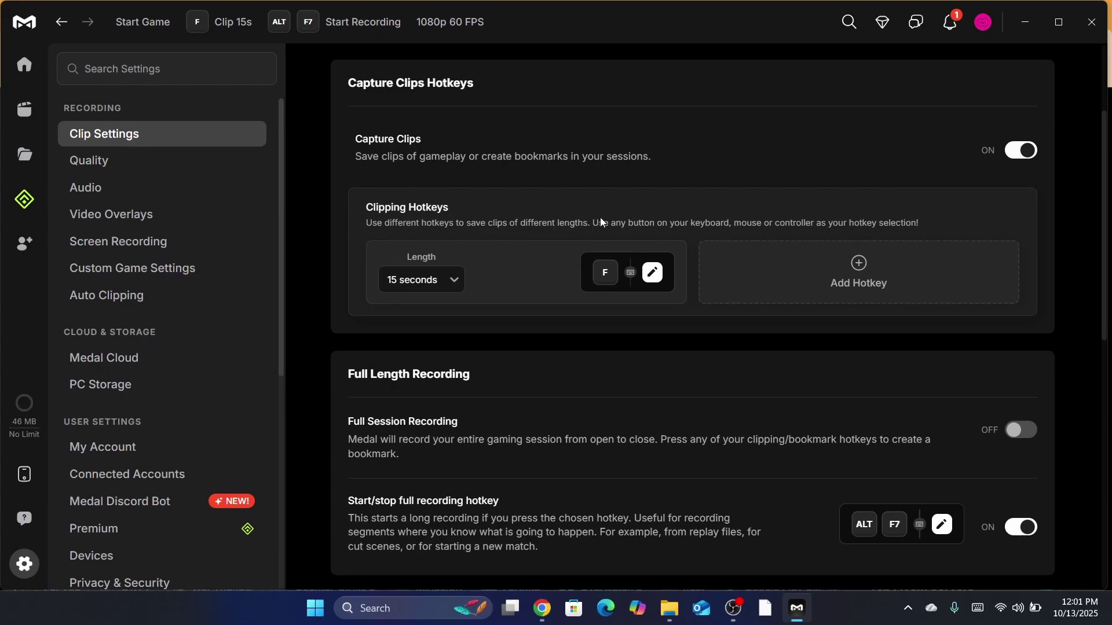
# - Keep the 15-second length and re-record the clip hotkey, skipping Left Click and Q, to A
pyautogui.click(438, 280)
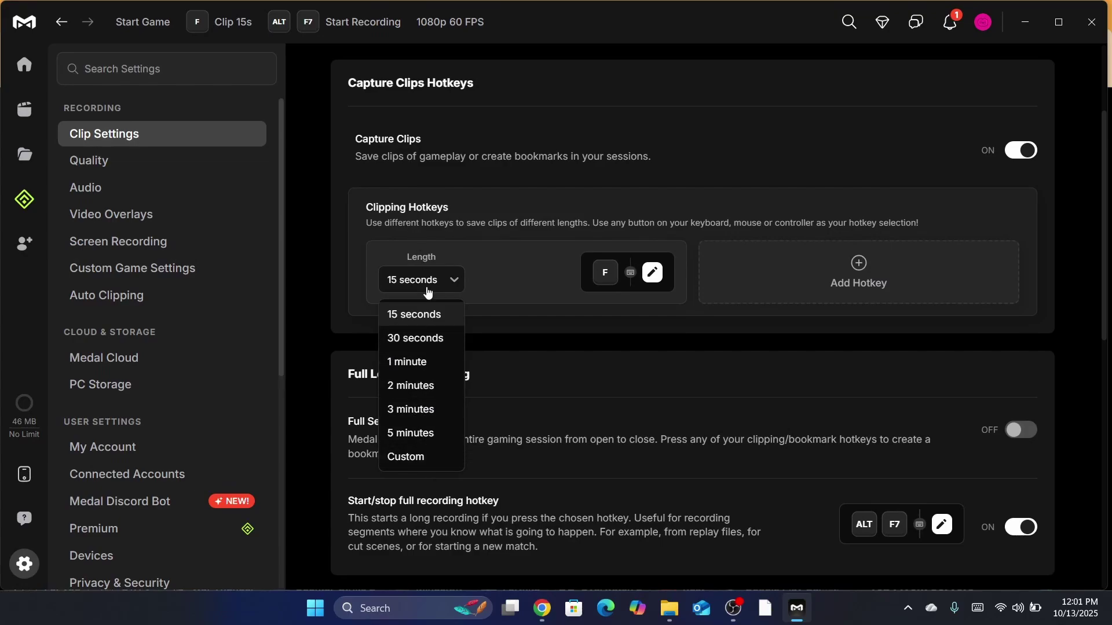
pyautogui.click(568, 353)
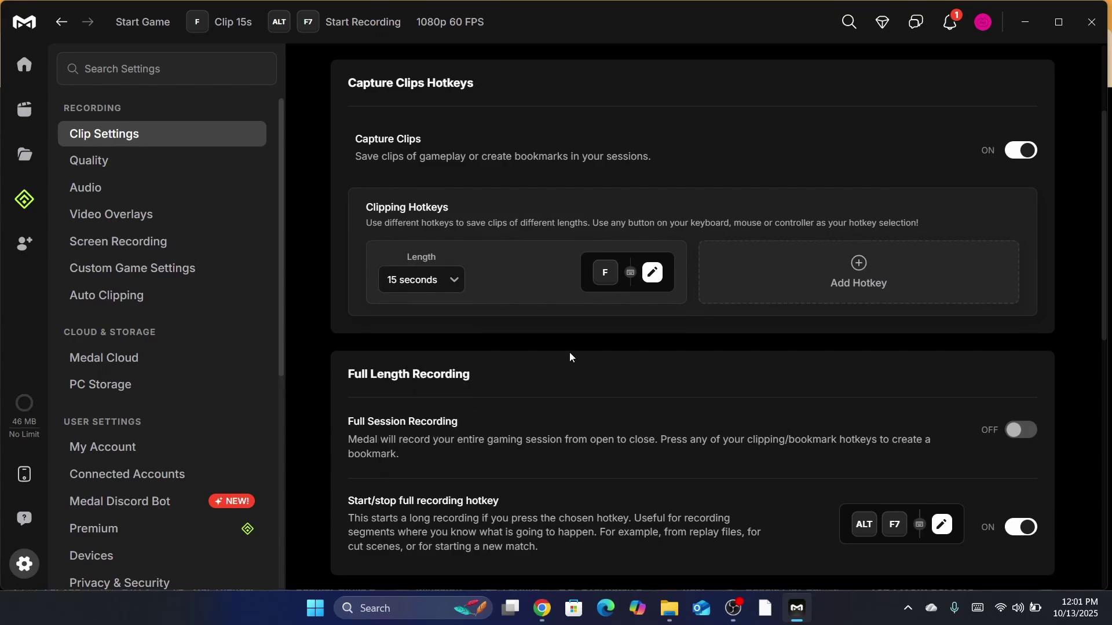
pyautogui.click(605, 277)
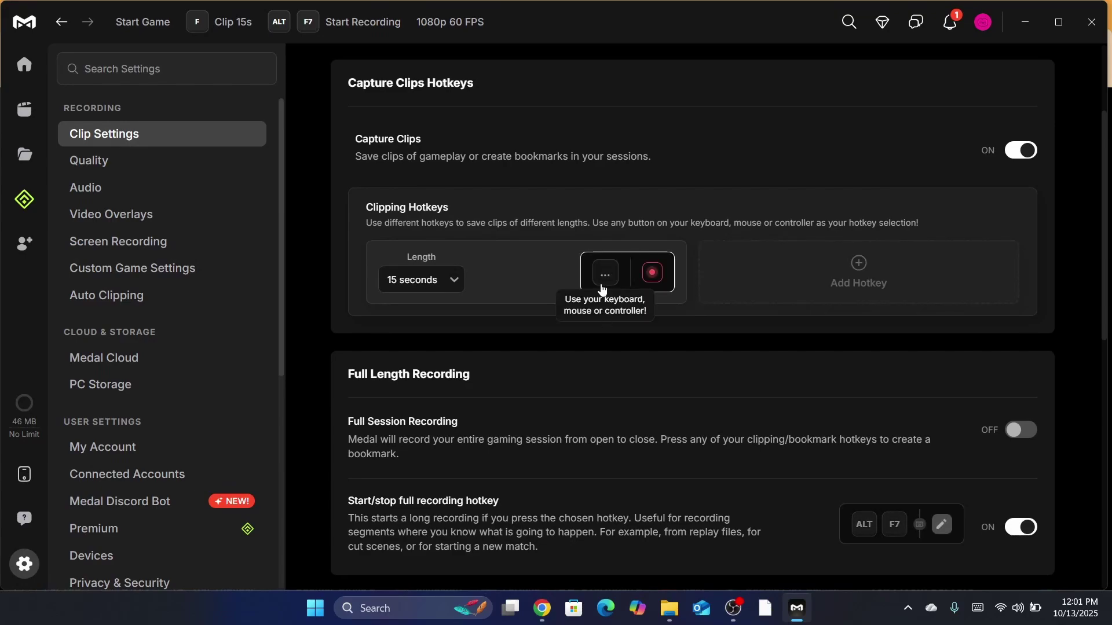
pyautogui.click(600, 274)
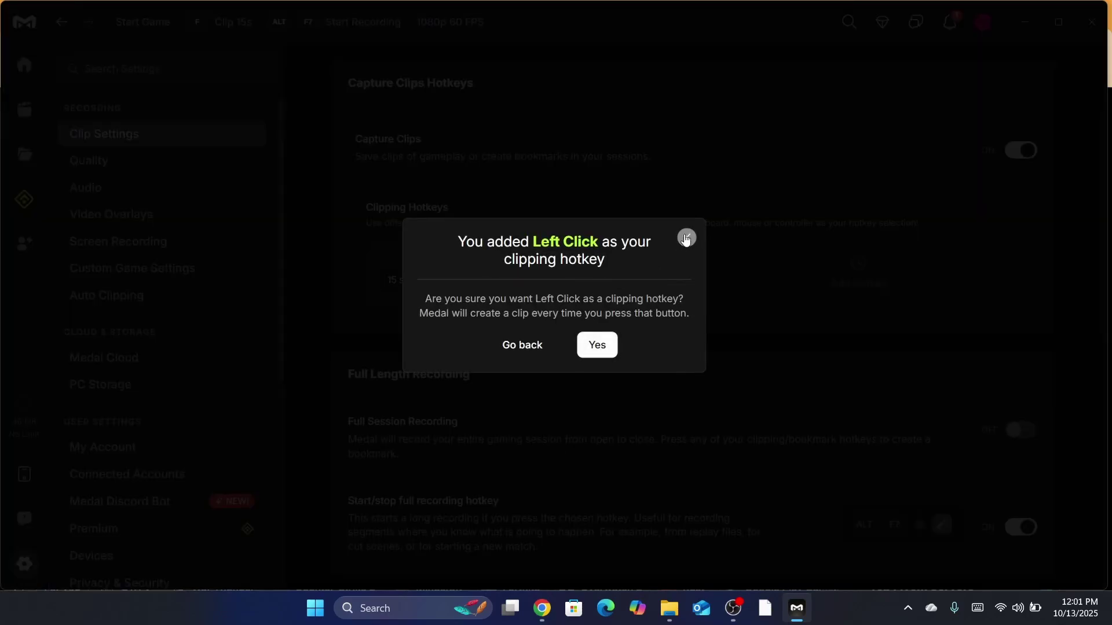
pyautogui.click(685, 238)
pyautogui.click(612, 280)
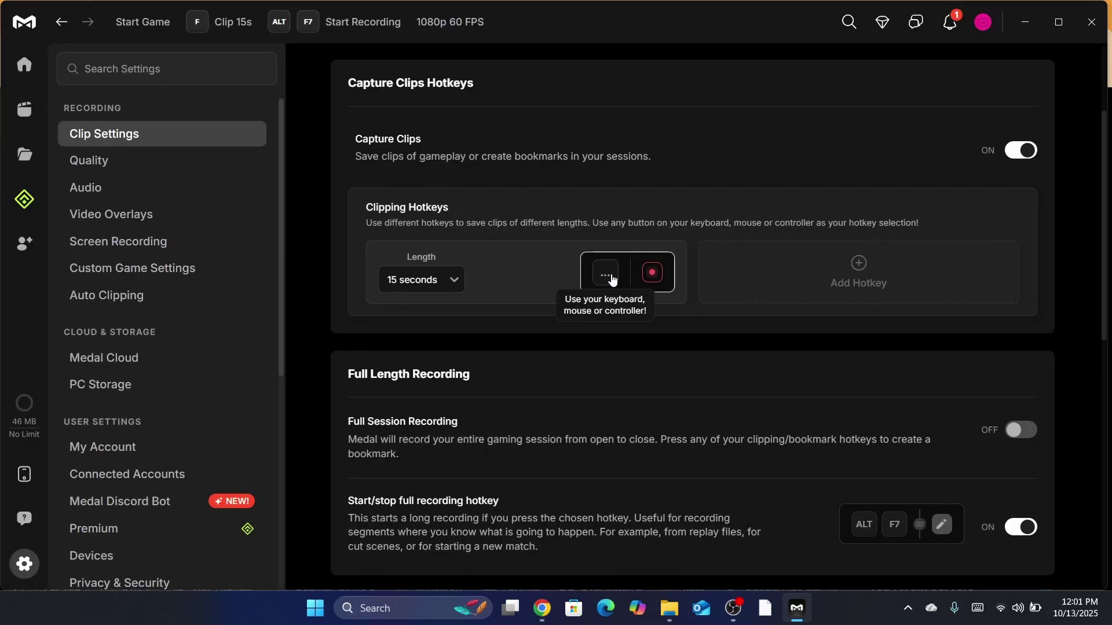
pyautogui.press('f')
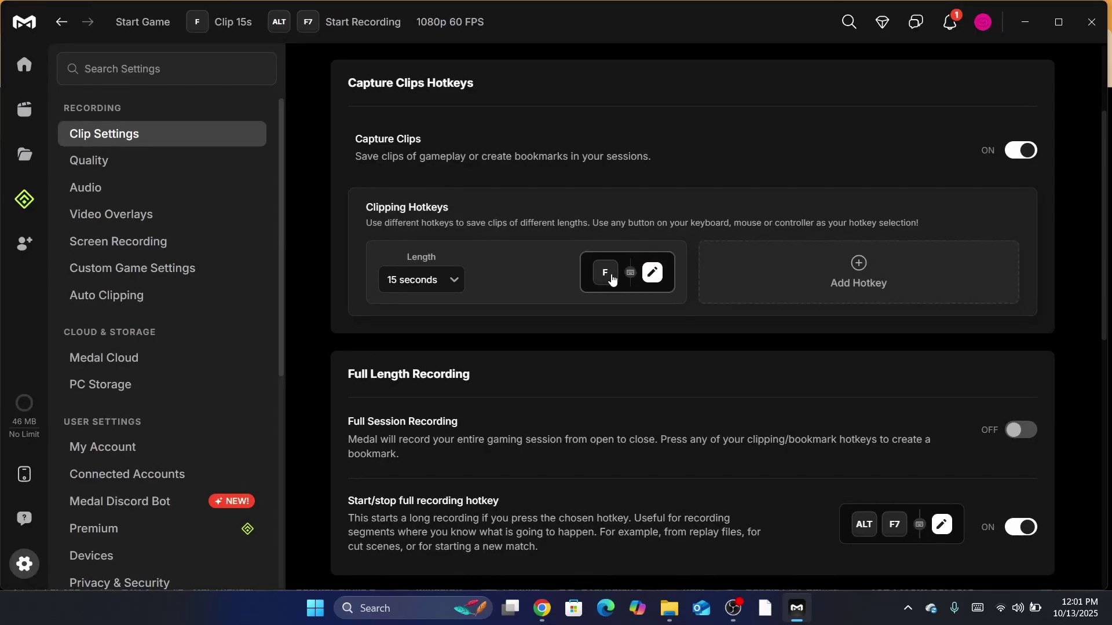
pyautogui.click(595, 272)
pyautogui.press('q')
pyautogui.click(606, 268)
pyautogui.press('a')
pyautogui.scroll(-3, 415, 260)
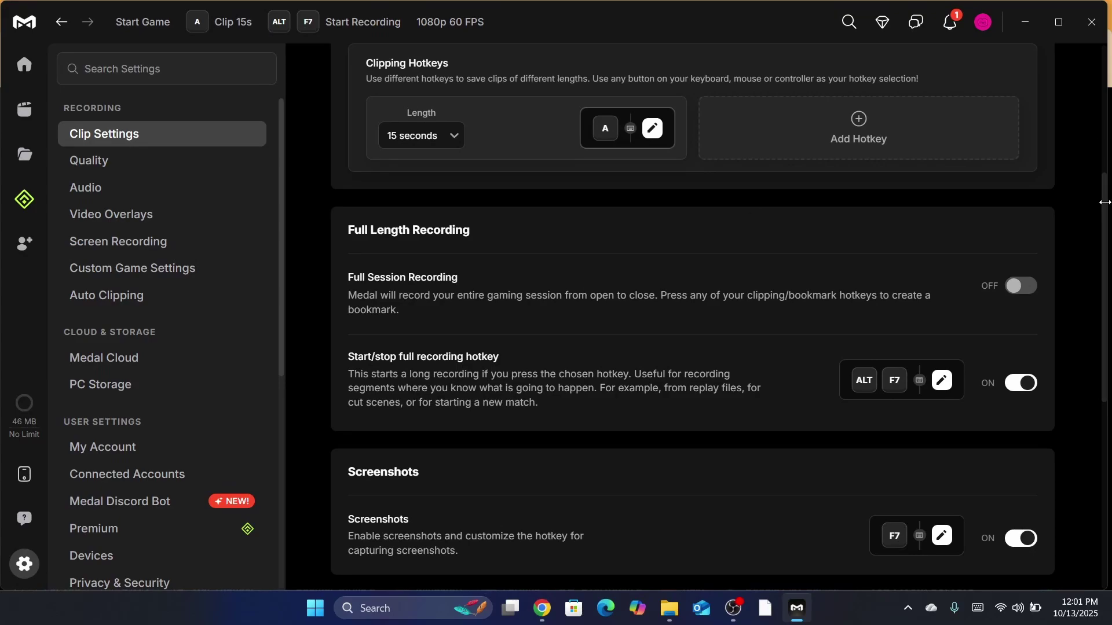
pyautogui.scroll(-2, 1103, 206)
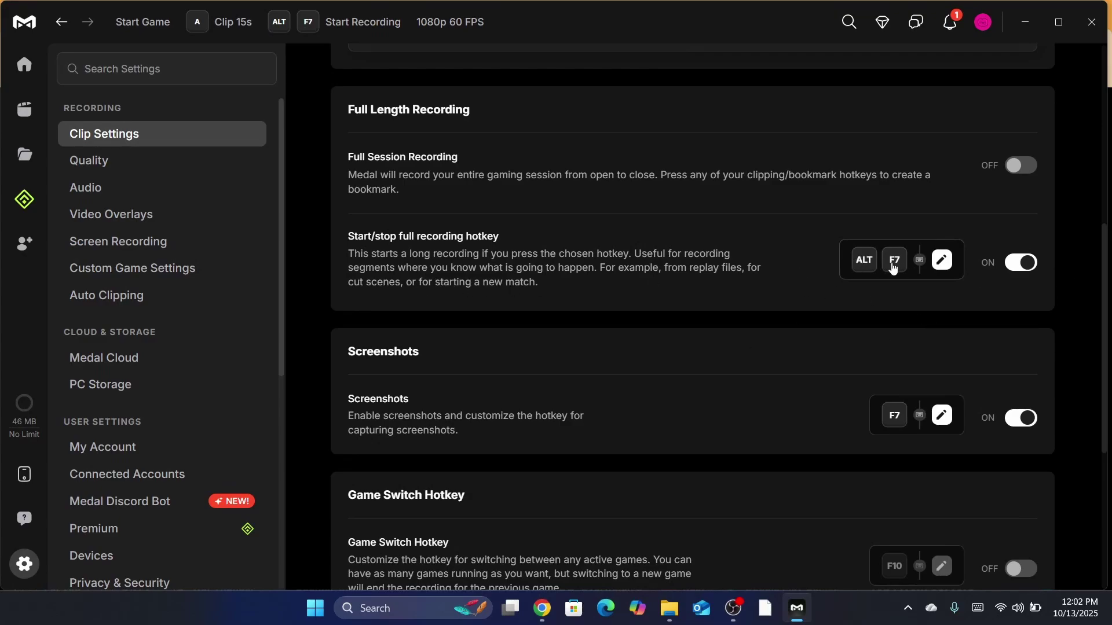
# - Set High Quality with the GPU encoder on the NVIDIA GeForce GTX 1650, then go to Audio settings
pyautogui.click(71, 164)
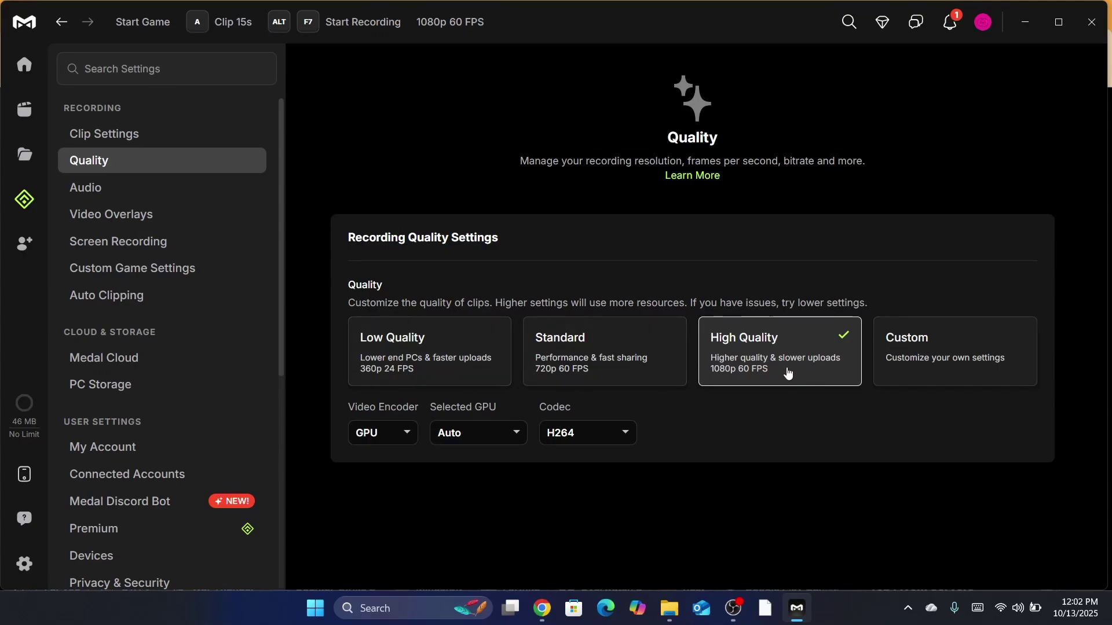
pyautogui.click(399, 433)
pyautogui.click(370, 464)
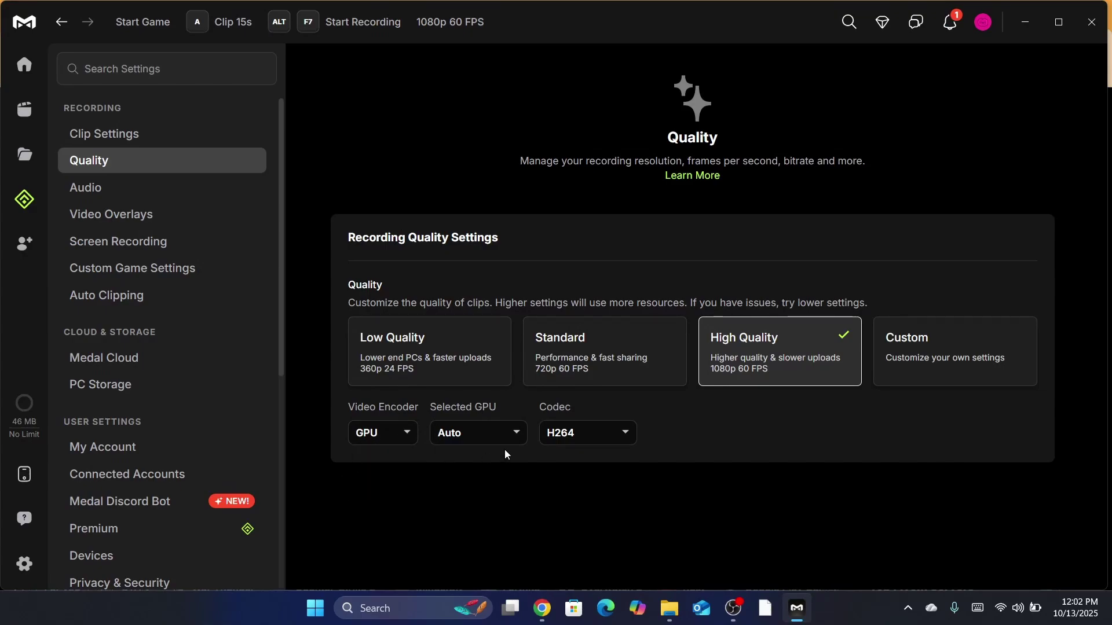
pyautogui.click(455, 438)
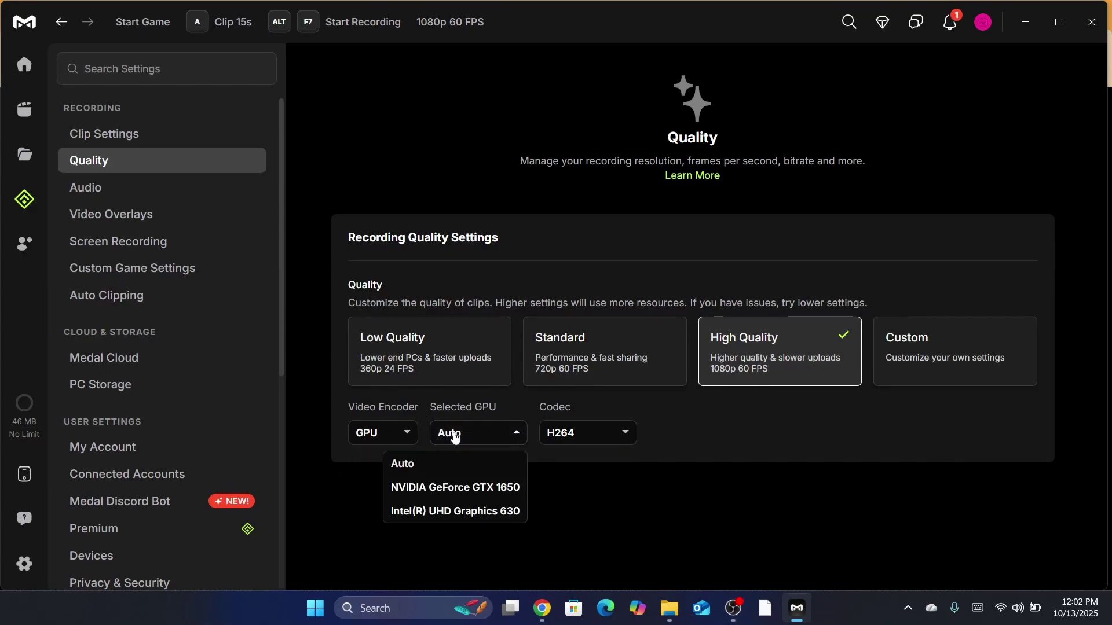
pyautogui.click(412, 494)
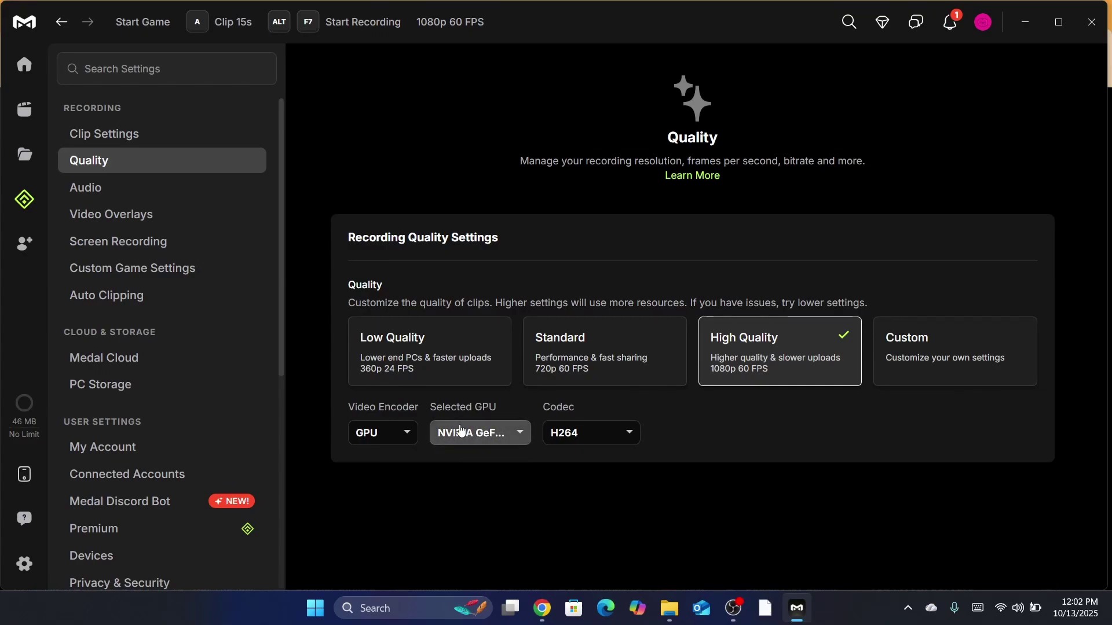
pyautogui.click(88, 188)
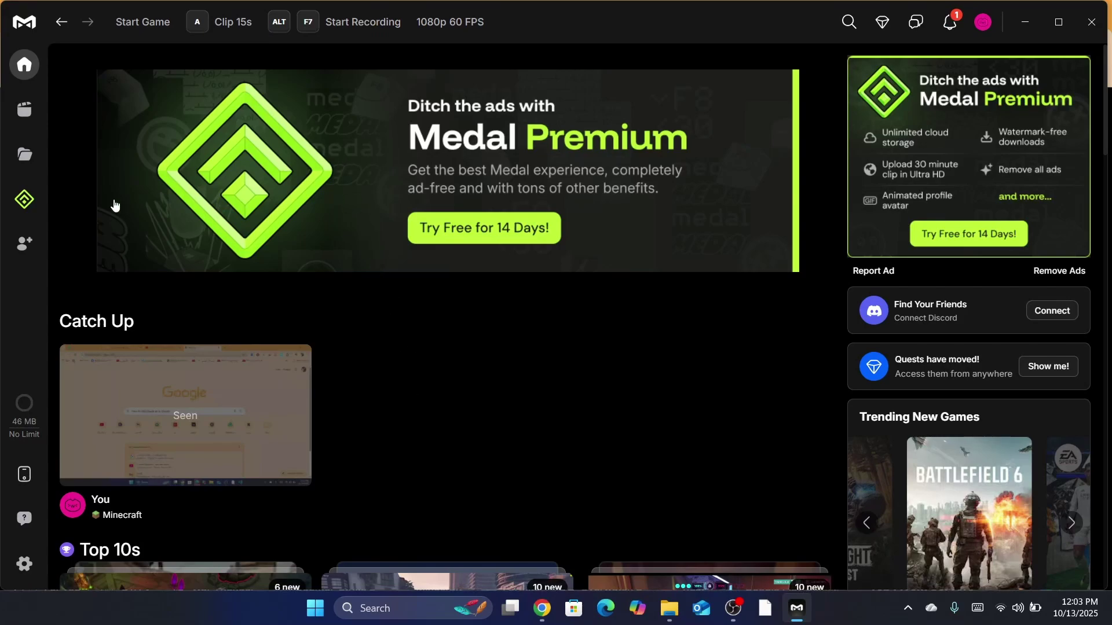
# - Open the Albums page showing Minecraft under Your Games and the highlight collections
pyautogui.click(24, 156)
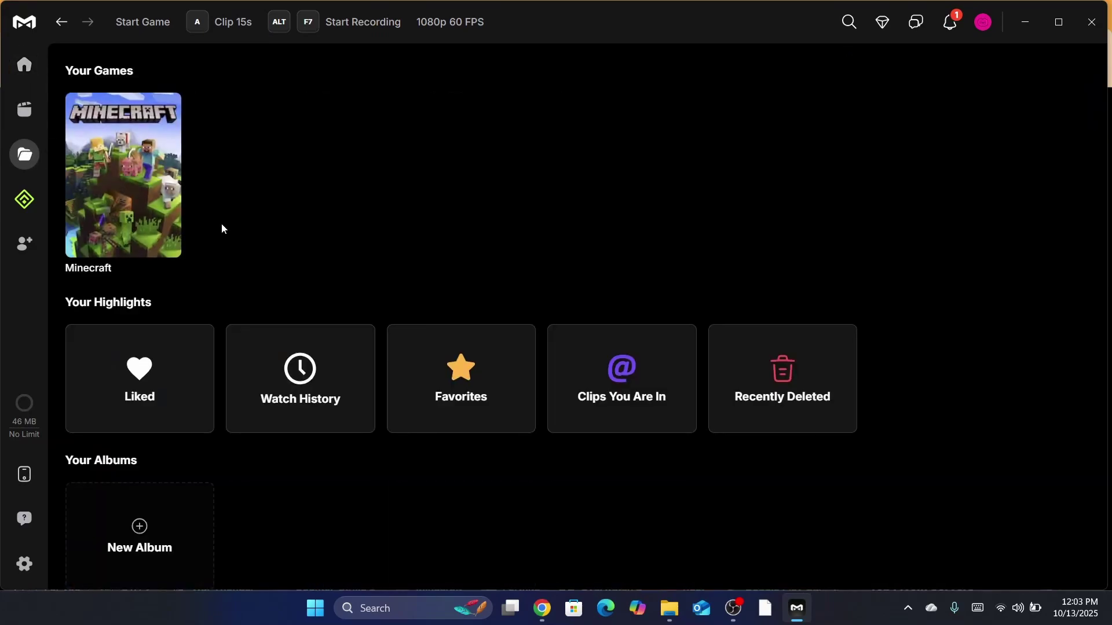